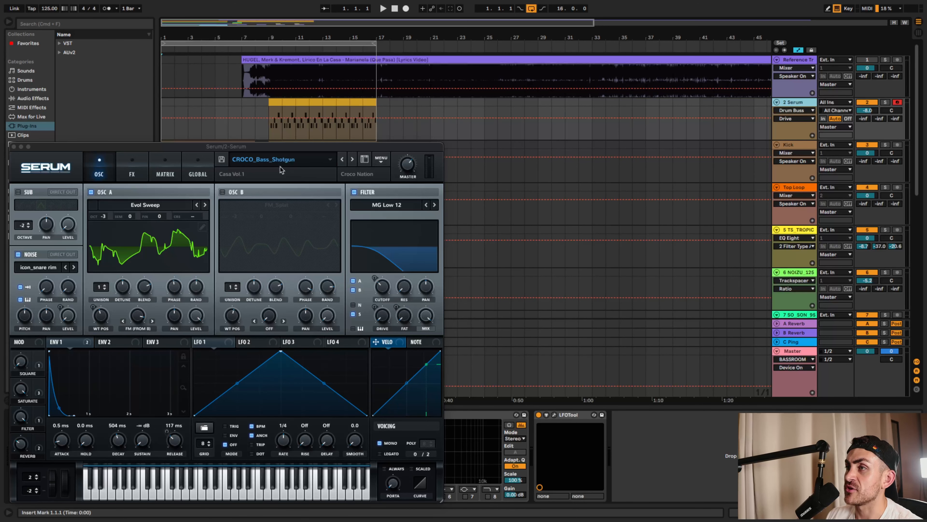
Step: Open Voxengo SPAN on the Master track and review its channel routing and group names
{"action": "left_click", "coordinate": [806, 351]}
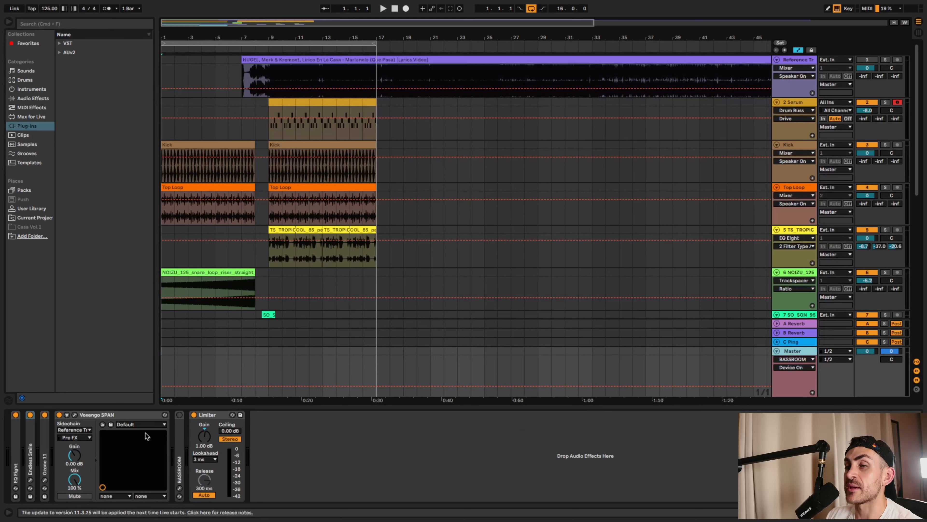
{"action": "left_click", "coordinate": [74, 415]}
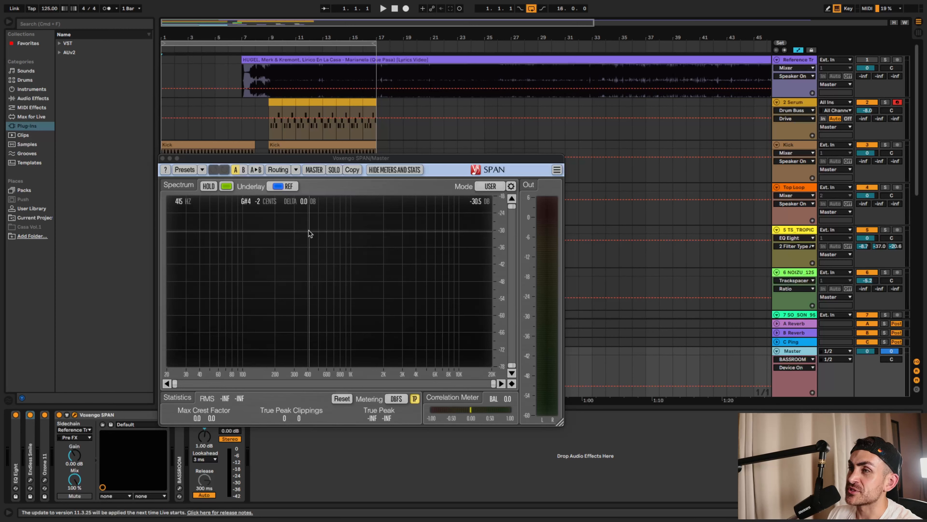
{"action": "left_click", "coordinate": [281, 169]}
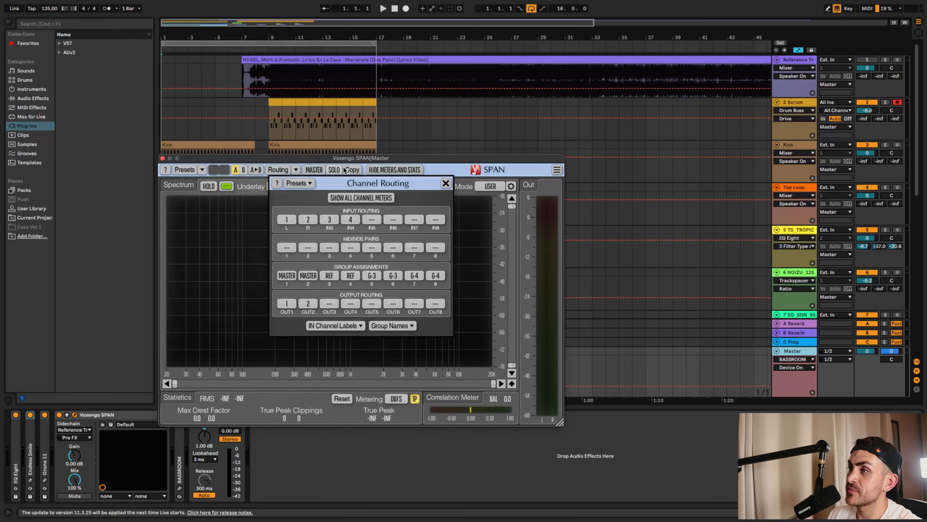
{"action": "left_click", "coordinate": [391, 325]}
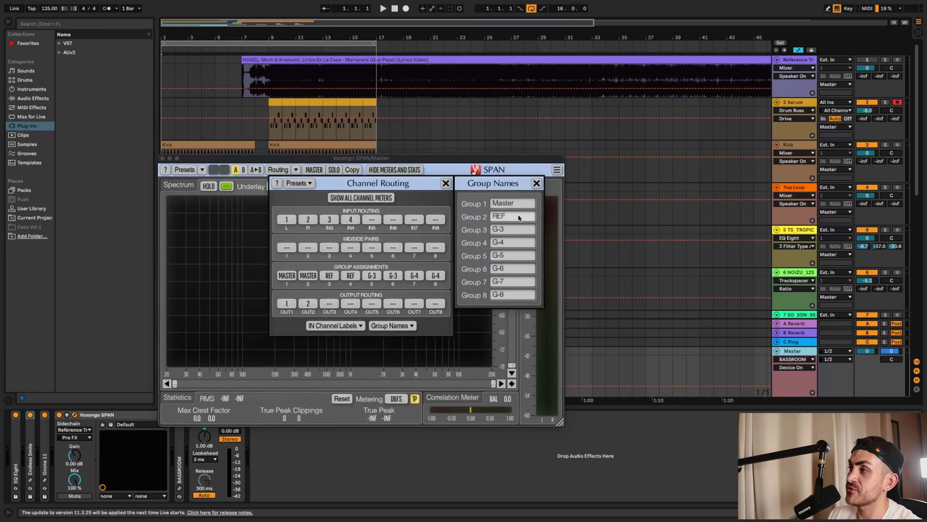
{"action": "left_click", "coordinate": [536, 183]}
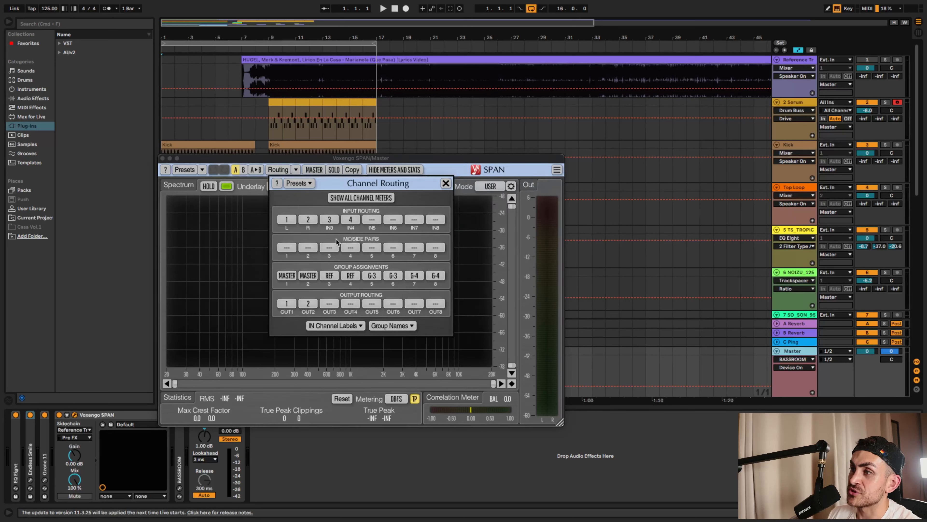
{"action": "left_click", "coordinate": [250, 231]}
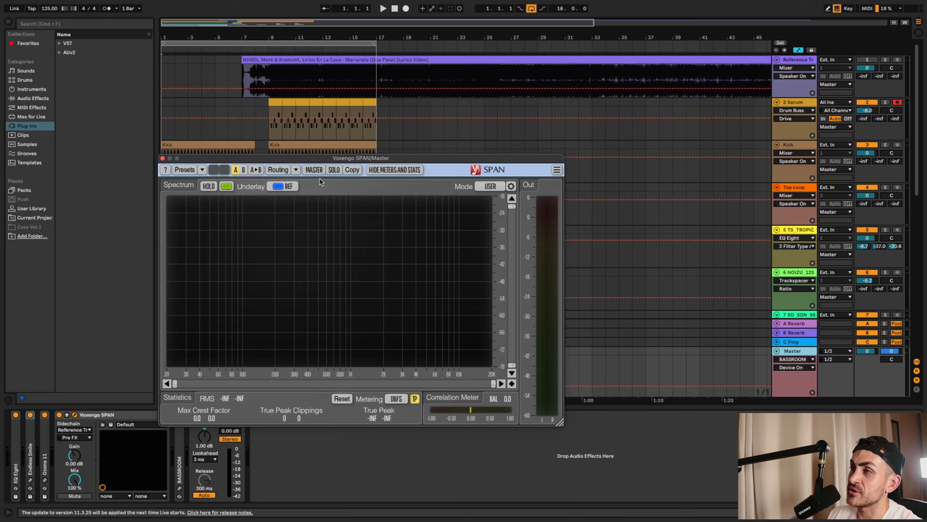
Step: Show the MASTER group in SPAN and inspect its spectrum colour choices
{"action": "left_click", "coordinate": [318, 169]}
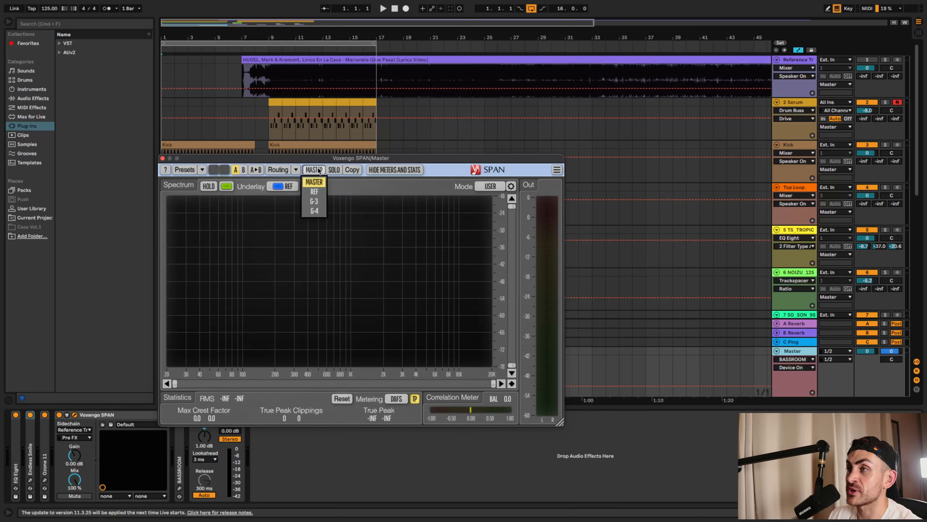
{"action": "left_click", "coordinate": [316, 182]}
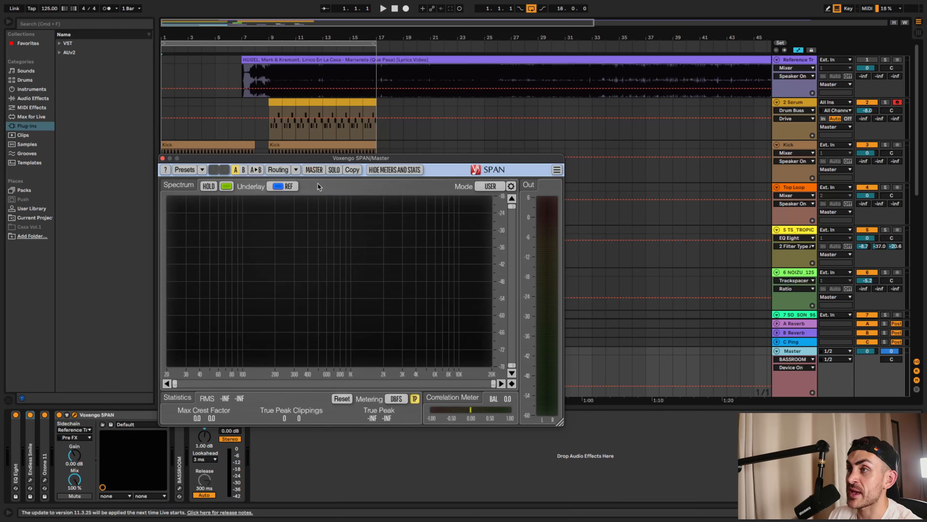
{"action": "left_click", "coordinate": [226, 186]}
{"action": "left_click", "coordinate": [276, 210]}
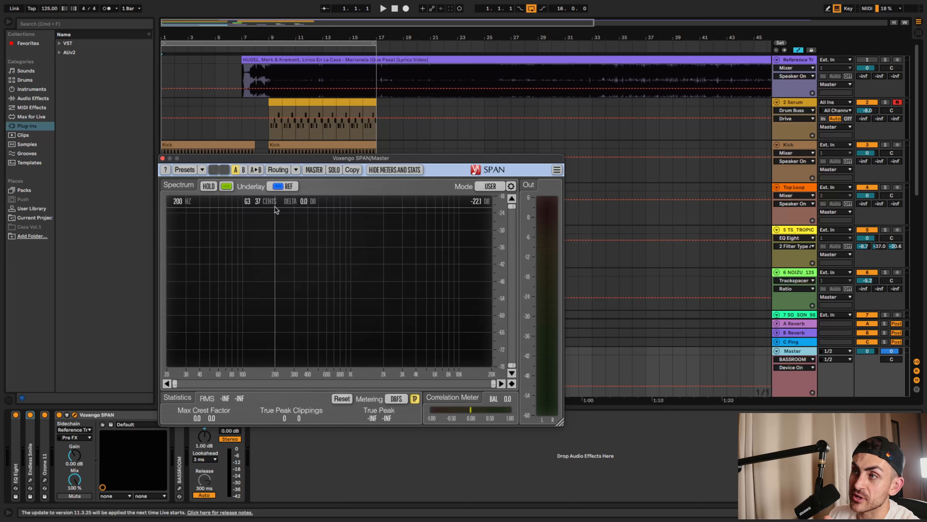
Step: Inspect the REF group's spectrum colour choices and return SPAN's display to the MASTER group
{"action": "left_click", "coordinate": [317, 171]}
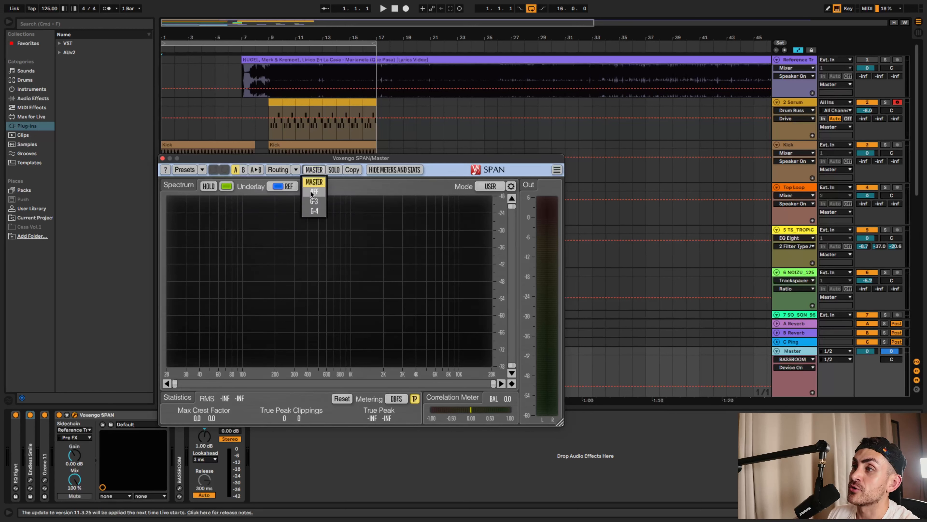
{"action": "left_click", "coordinate": [313, 191]}
{"action": "left_click", "coordinate": [227, 186]}
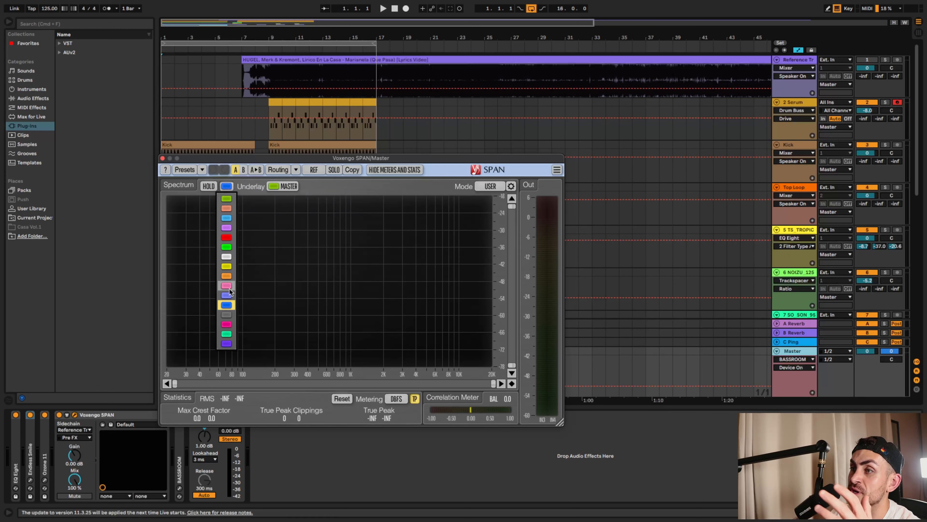
{"action": "left_click", "coordinate": [314, 169]}
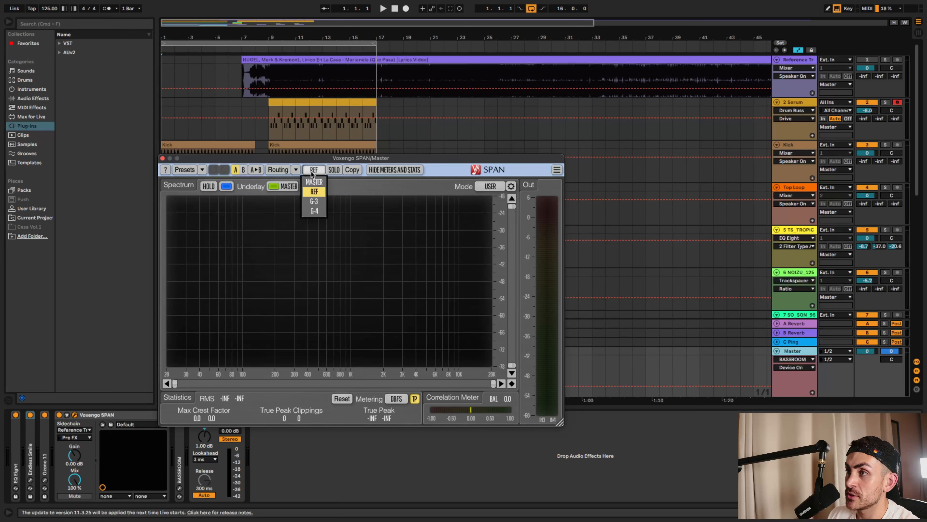
{"action": "left_click", "coordinate": [312, 182]}
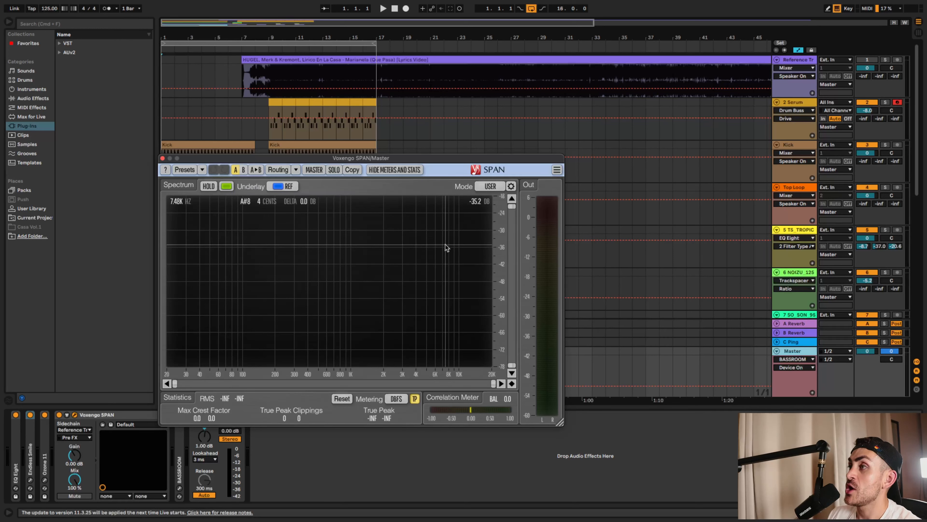
Step: Choose a block size of 8192 in SPAN's spectrum mode settings and close the editor
{"action": "left_click", "coordinate": [511, 187]}
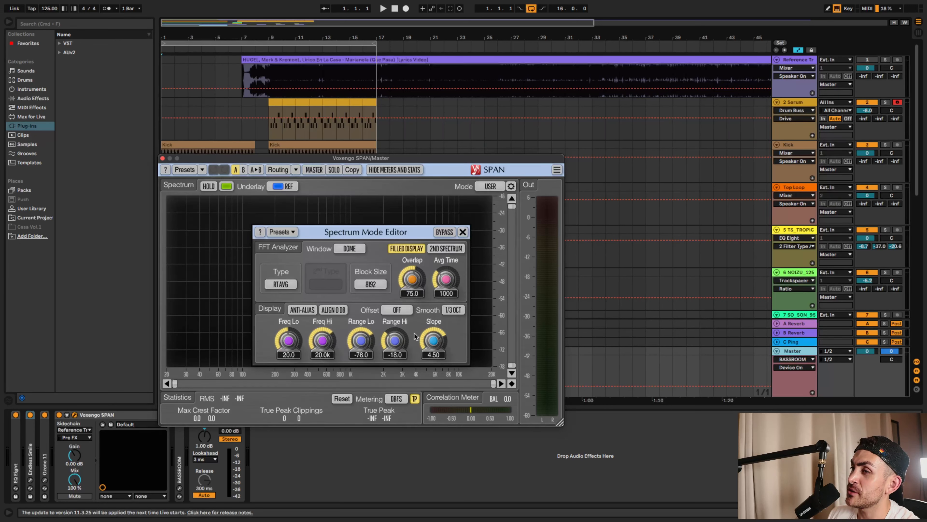
{"action": "left_click", "coordinate": [377, 284]}
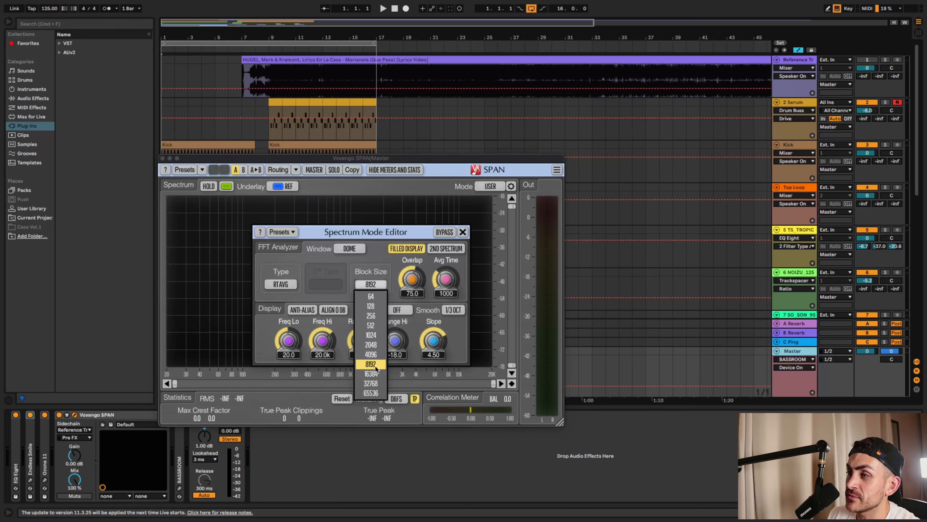
{"action": "left_click", "coordinate": [382, 255]}
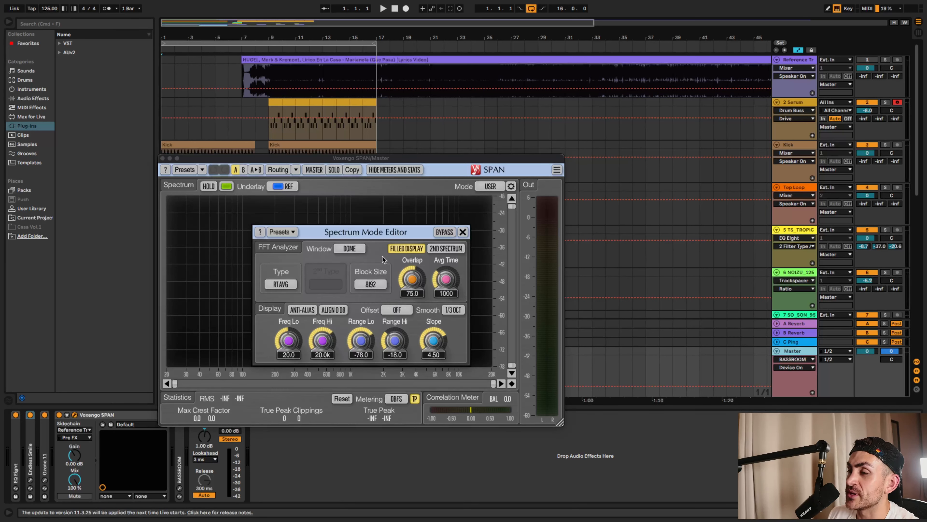
{"action": "left_click", "coordinate": [370, 284]}
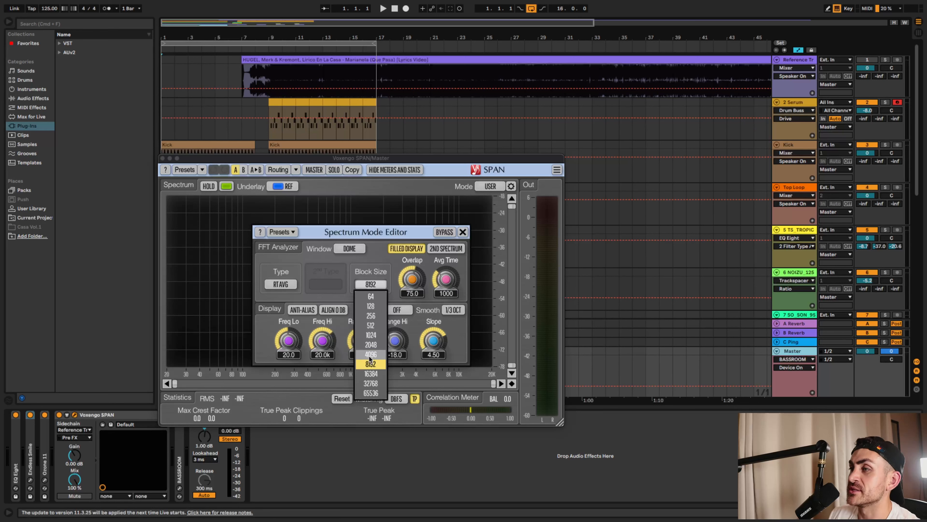
{"action": "left_click", "coordinate": [369, 365]}
{"action": "left_click", "coordinate": [462, 232]}
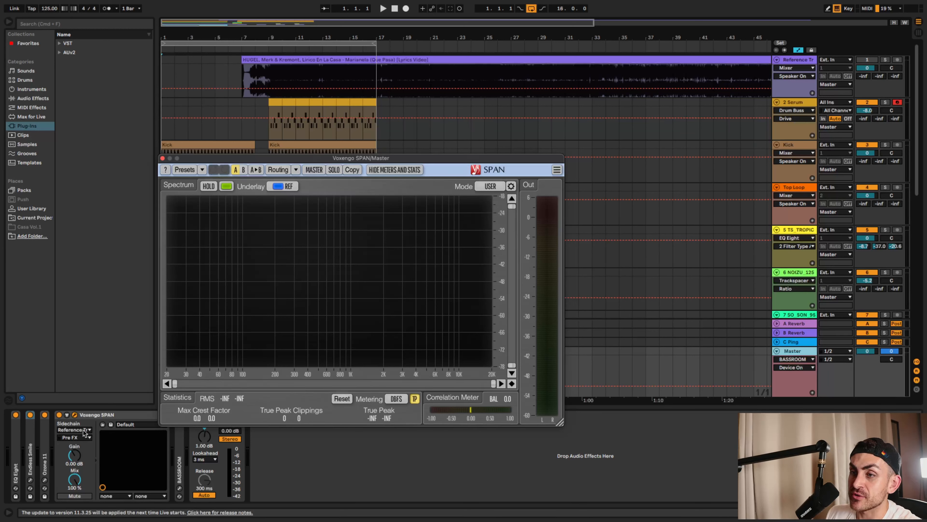
Step: Set SPAN's sidechain source to the Reference Track, tapped Pre FX
{"action": "left_click", "coordinate": [70, 432]}
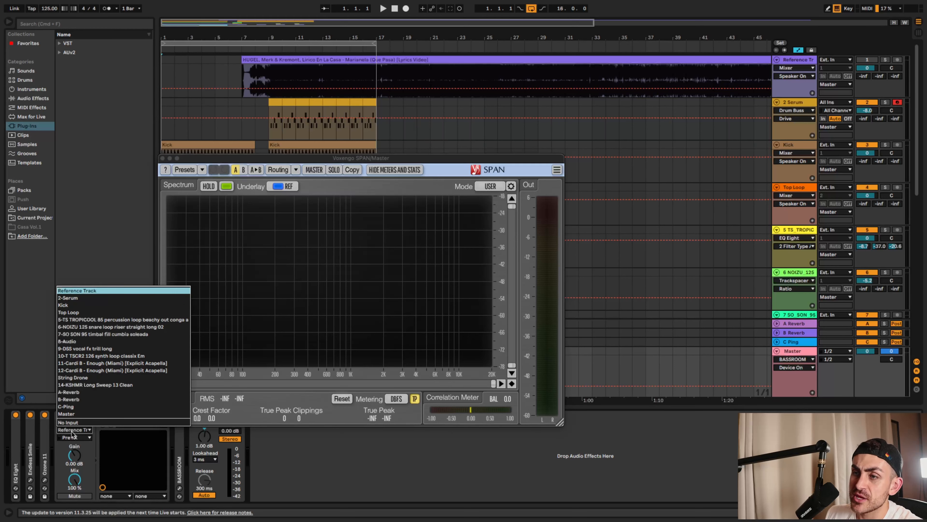
{"action": "left_click", "coordinate": [95, 295]}
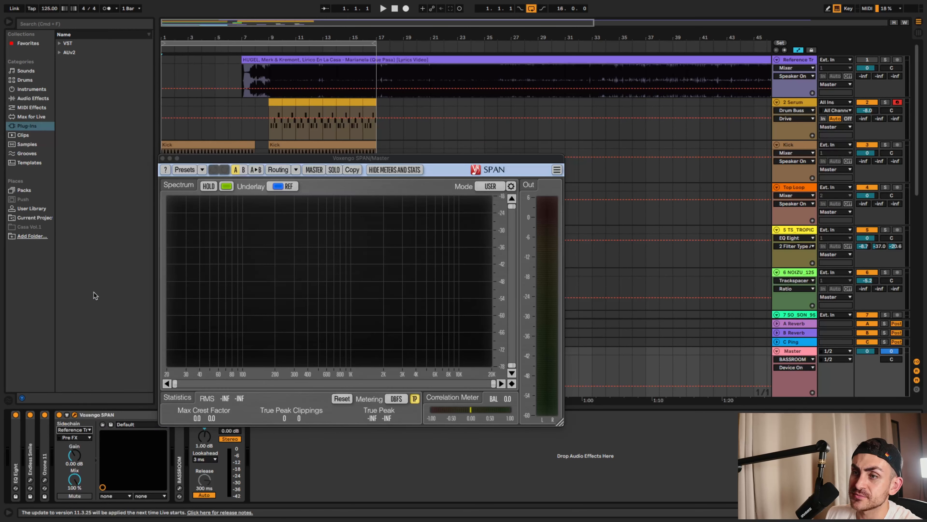
{"action": "left_click", "coordinate": [77, 438]}
{"action": "left_click", "coordinate": [75, 446]}
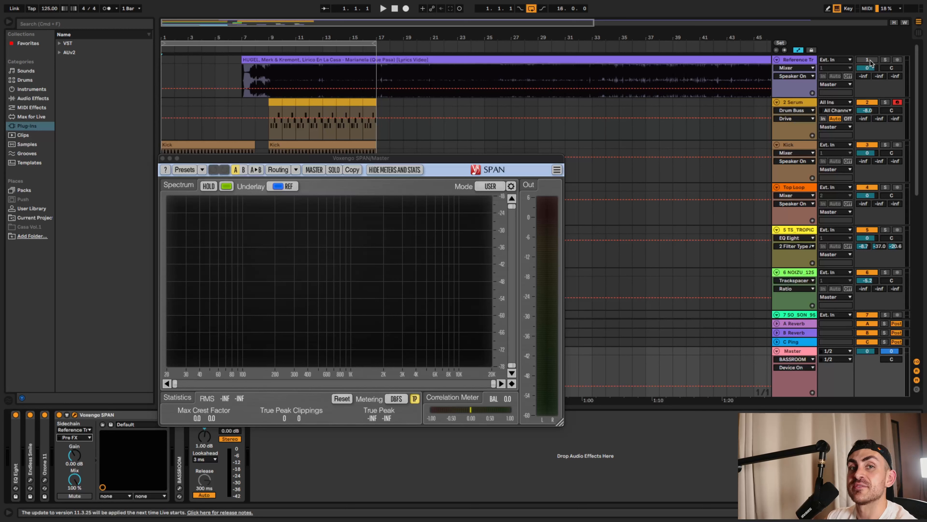
Step: Play the arrangement from the start and from bar 9 while watching the Master spectrum in SPAN
{"action": "key", "text": "space"}
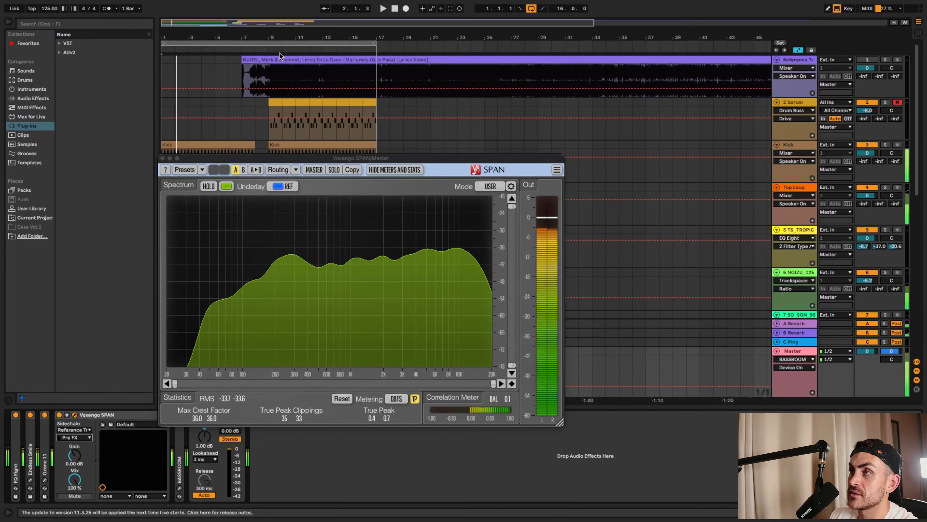
{"action": "key", "text": "space"}
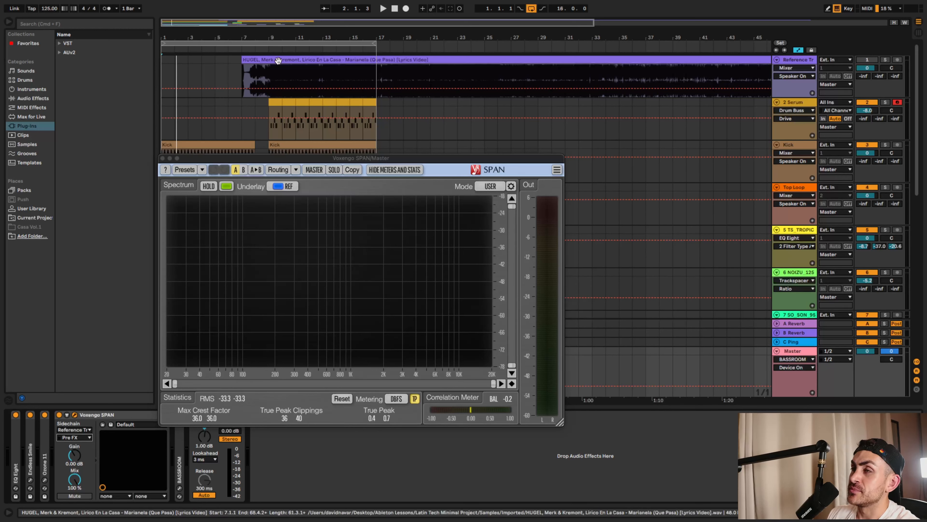
{"action": "left_click", "coordinate": [886, 60]}
{"action": "left_click", "coordinate": [272, 72]}
{"action": "key", "text": "space"}
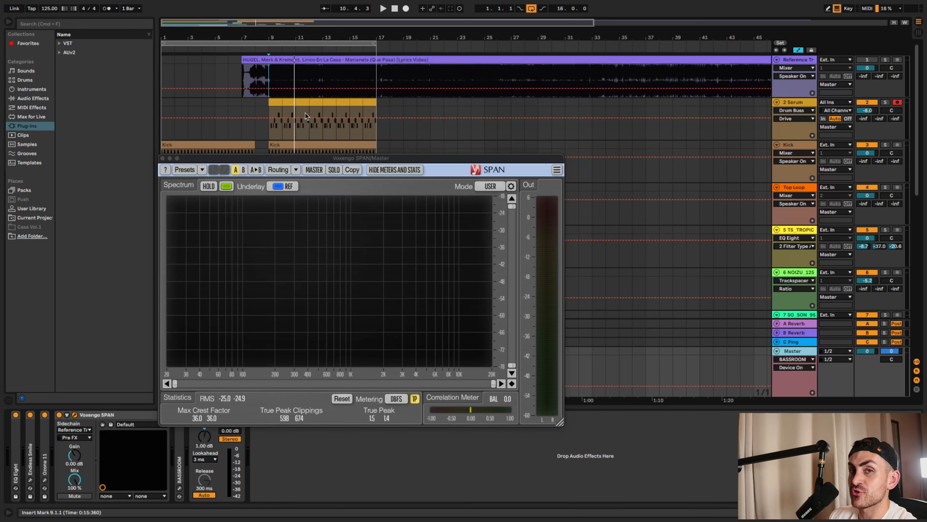
Step: Replay the mix in short passes and compare the Master spectrum with the REF underlay, especially in the low end
{"action": "left_click", "coordinate": [383, 8]}
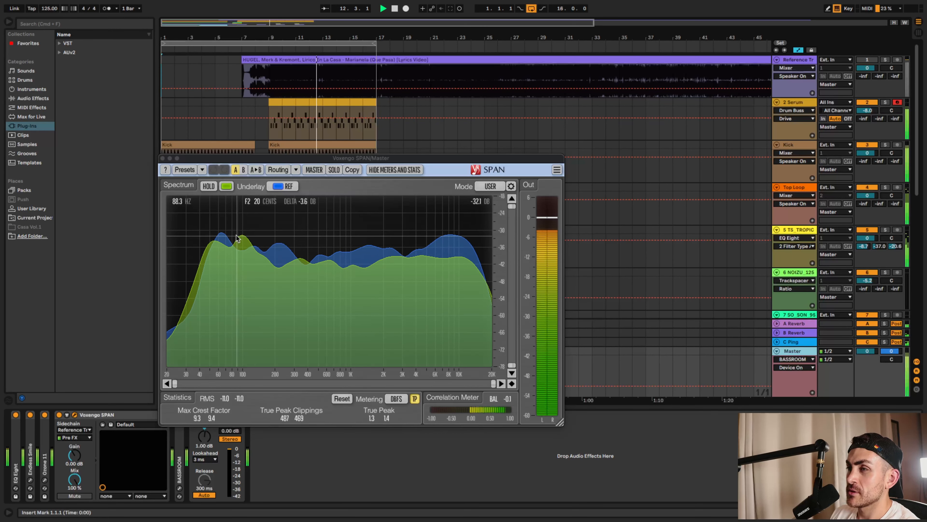
{"action": "key", "text": "space"}
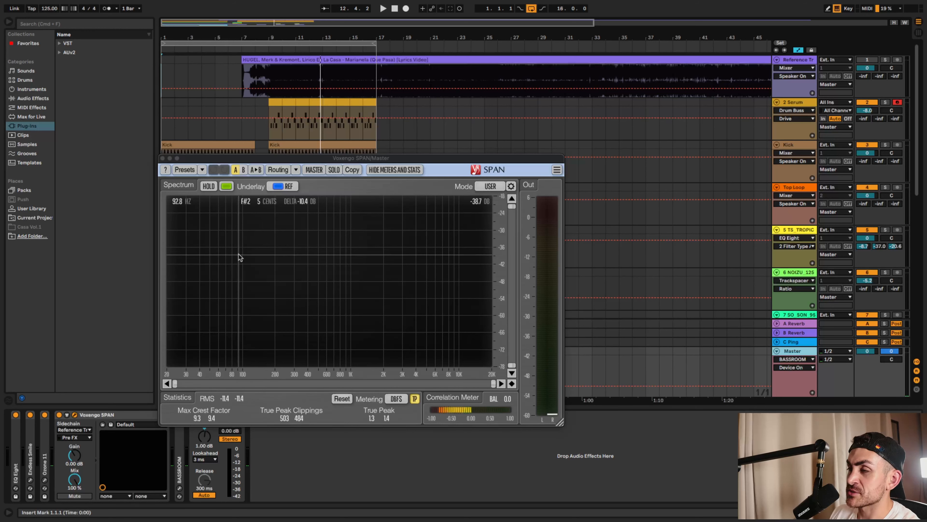
{"action": "key", "text": "space"}
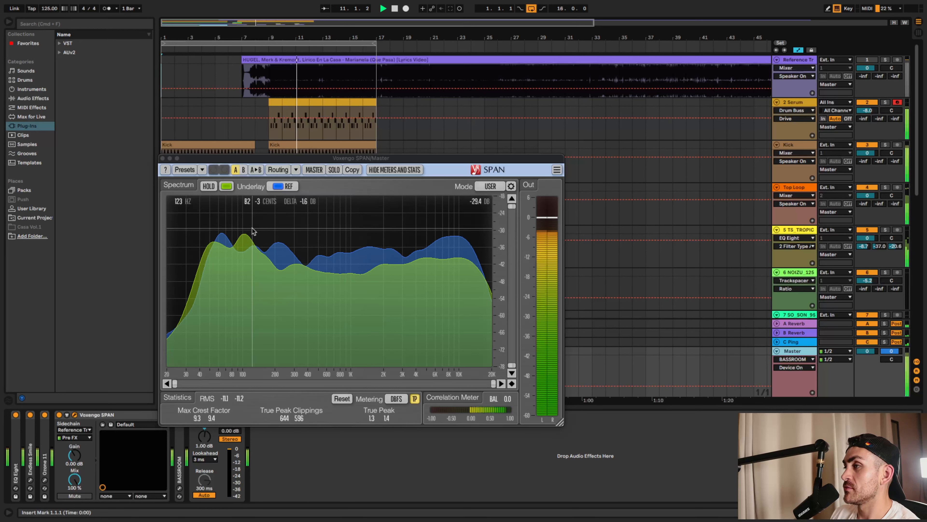
{"action": "key", "text": "space"}
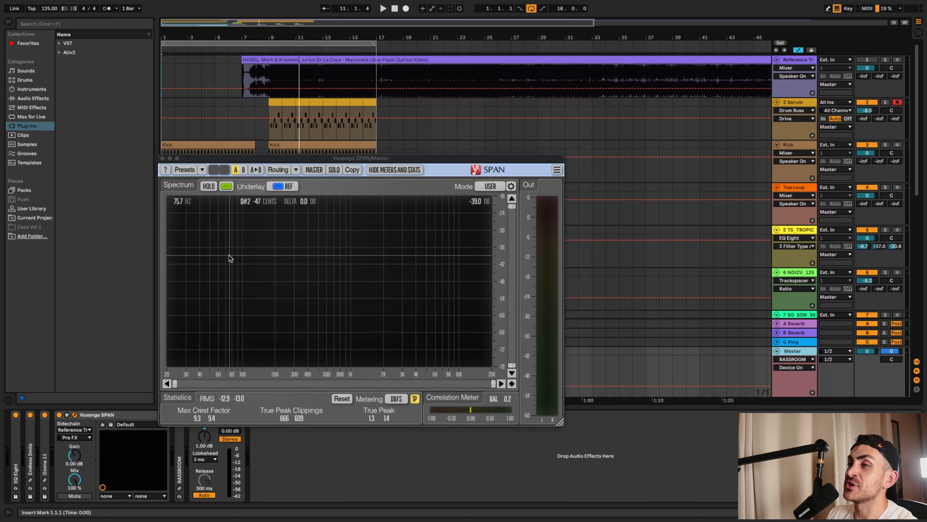
{"action": "key", "text": "space"}
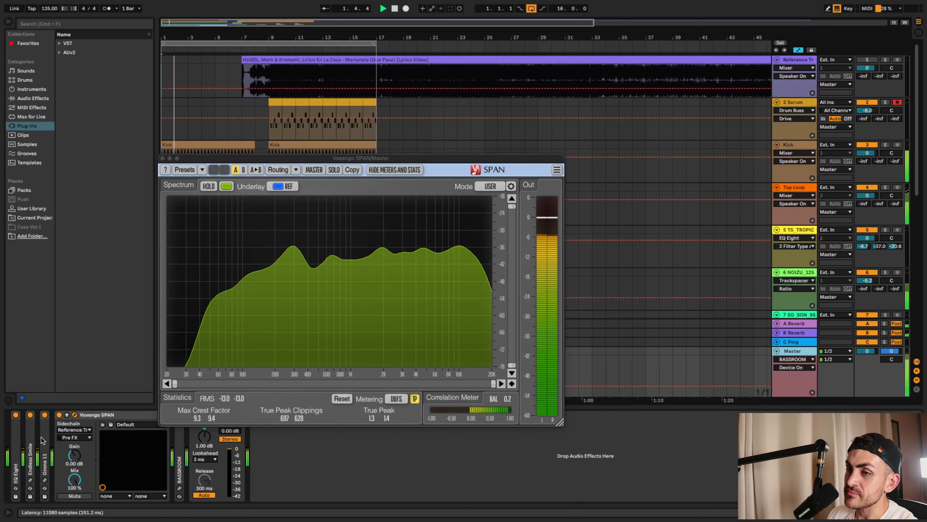
{"action": "key", "text": "space"}
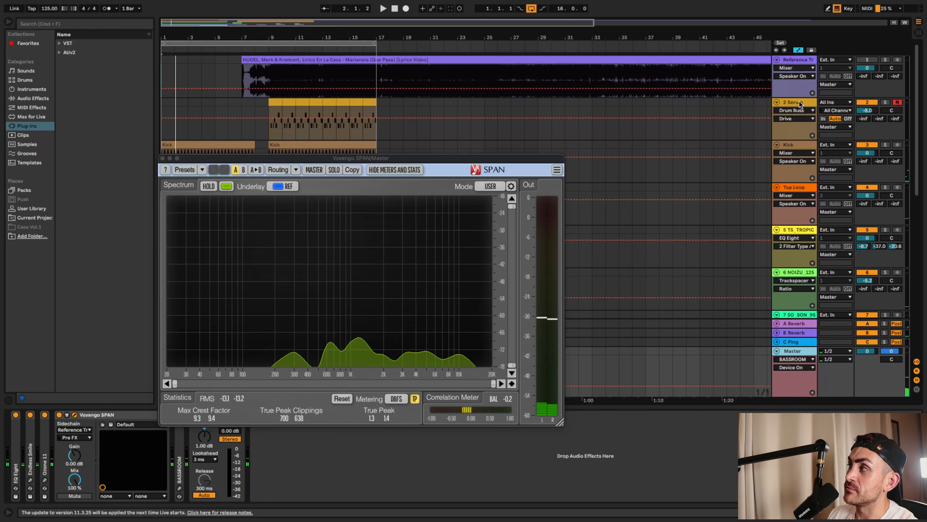
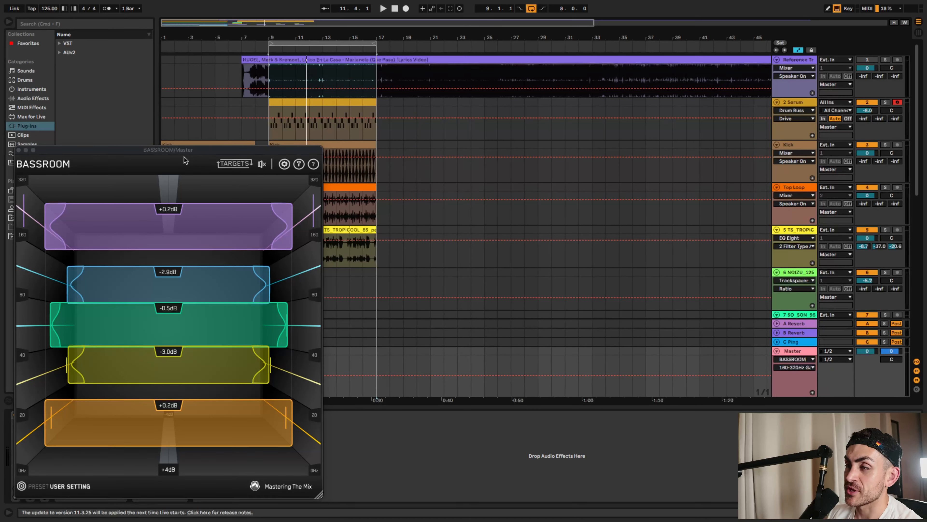
Step: Create BASSROOM targets from the selected section of the imported reference track and close the target view
{"action": "left_click", "coordinate": [21, 486]}
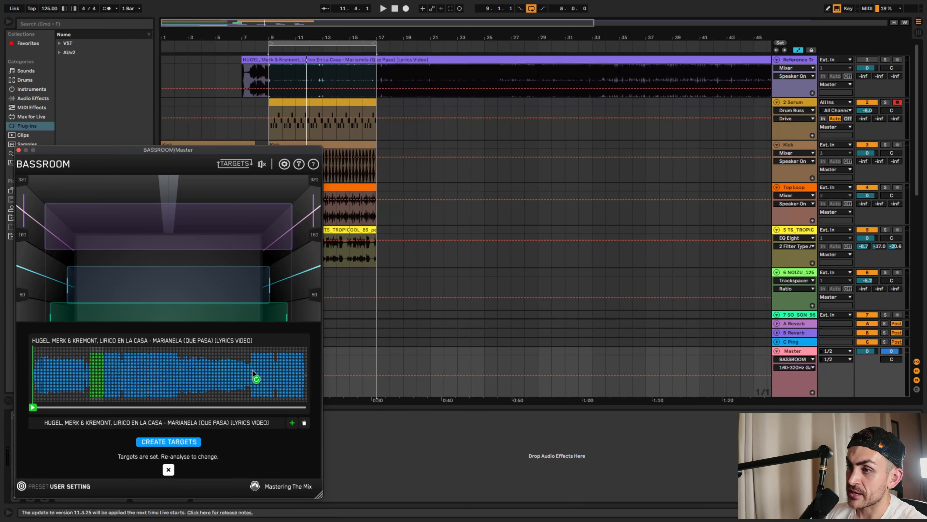
{"action": "left_click_drag", "start_coordinate": [104, 378], "coordinate": [101, 379]}
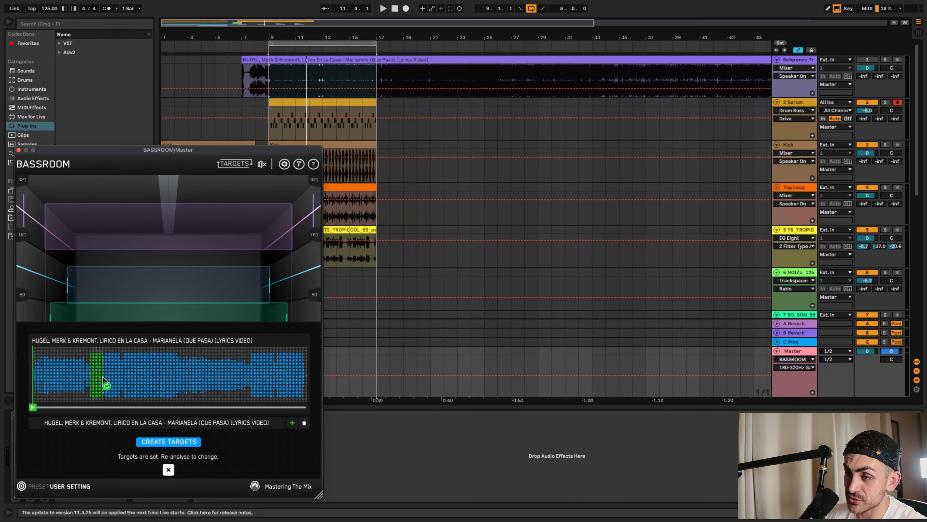
{"action": "left_click", "coordinate": [173, 442]}
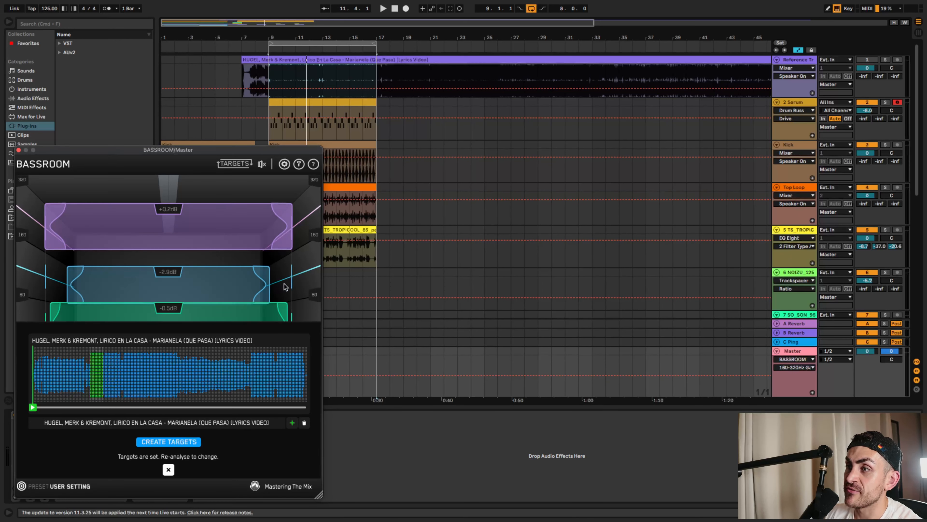
{"action": "left_click", "coordinate": [169, 469]}
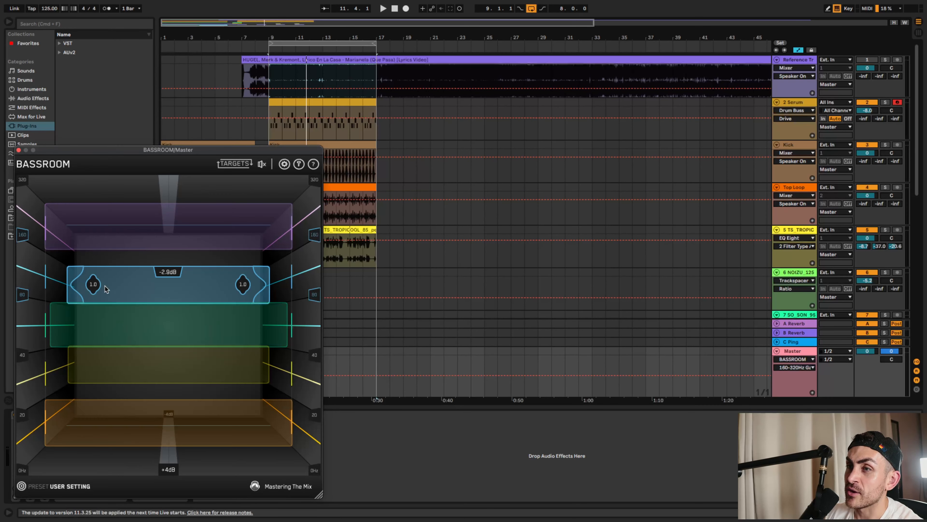
Step: Bring the BASSROOM band gains back to about 0.1–0.2 dB and raise the 160–320 Hz band's Q to 2.5
{"action": "left_click_drag", "start_coordinate": [113, 285], "coordinate": [126, 255]}
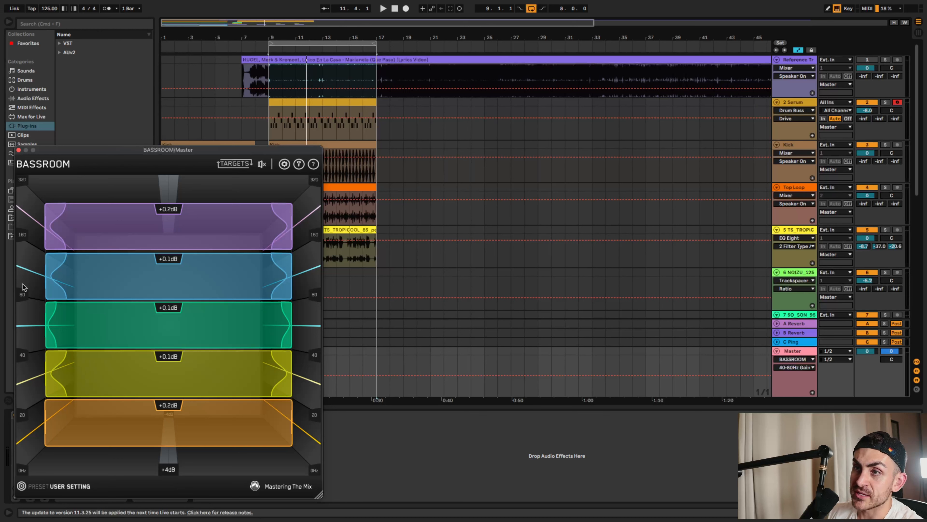
{"action": "mouse_move", "coordinate": [182, 422]}
{"action": "left_mouse_down"}
{"action": "mouse_move", "coordinate": [173, 456]}
{"action": "mouse_move", "coordinate": [188, 420]}
{"action": "left_mouse_up"}
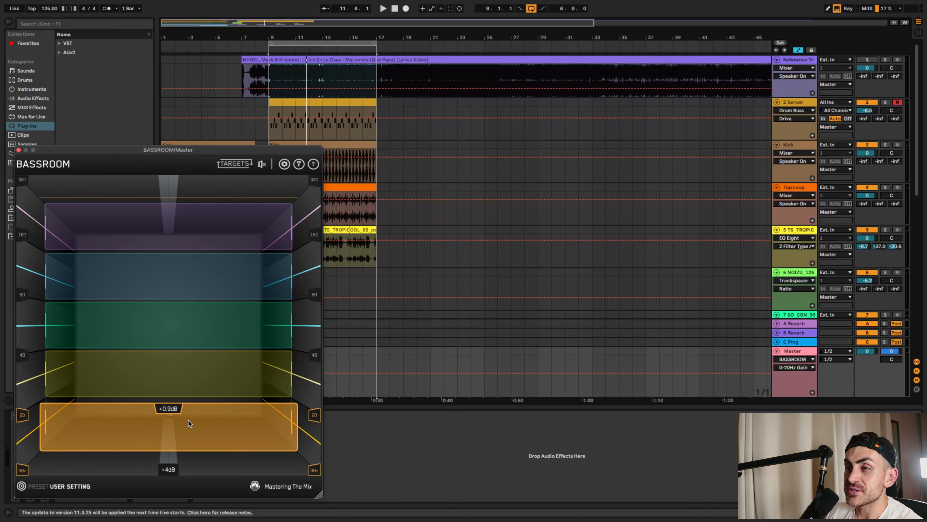
{"action": "left_click", "coordinate": [67, 226]}
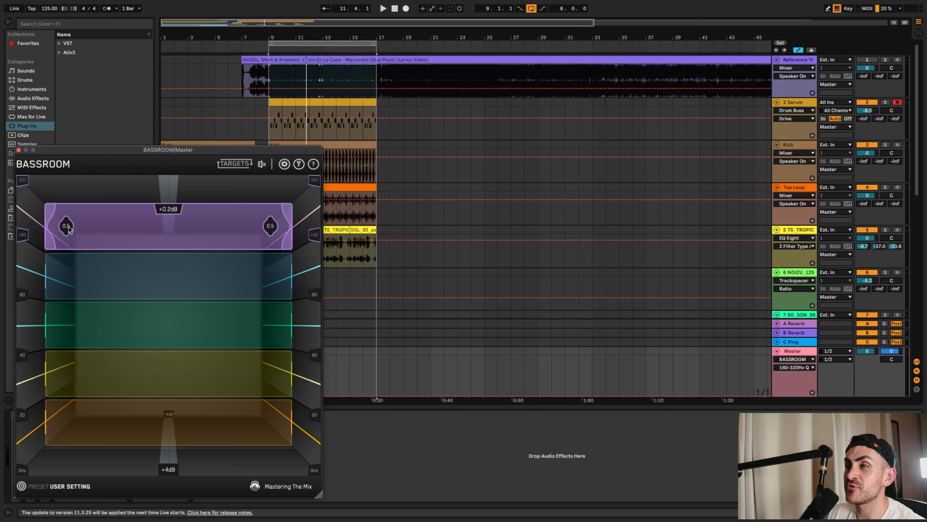
{"action": "left_click_drag", "start_coordinate": [69, 228], "coordinate": [175, 208]}
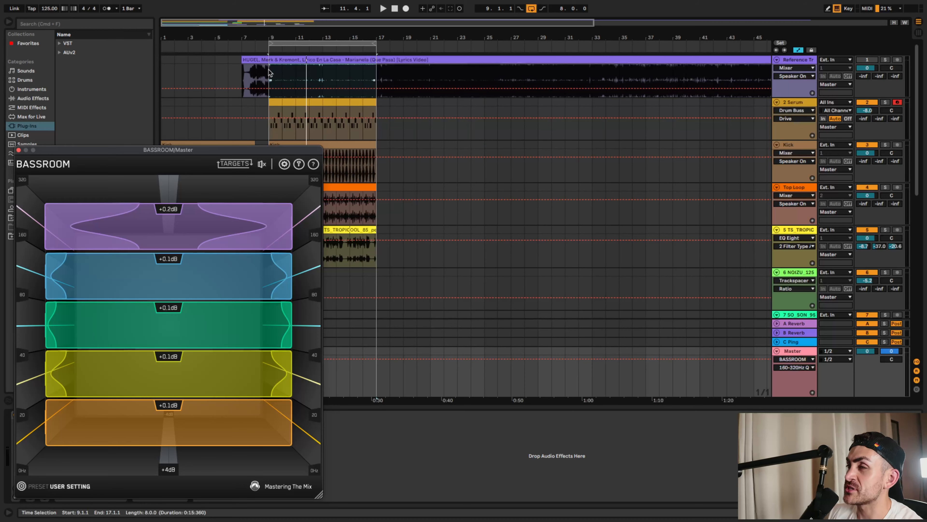
Step: During playback from bar 9, match BASSROOM gains to targets: 160–320 Hz +3.0 dB, 80–160 Hz -2.7 dB, 20–40 Hz about -2.2 dB, 0–20 Hz -0.9 dB
{"action": "left_click", "coordinate": [270, 73]}
{"action": "key", "text": "space"}
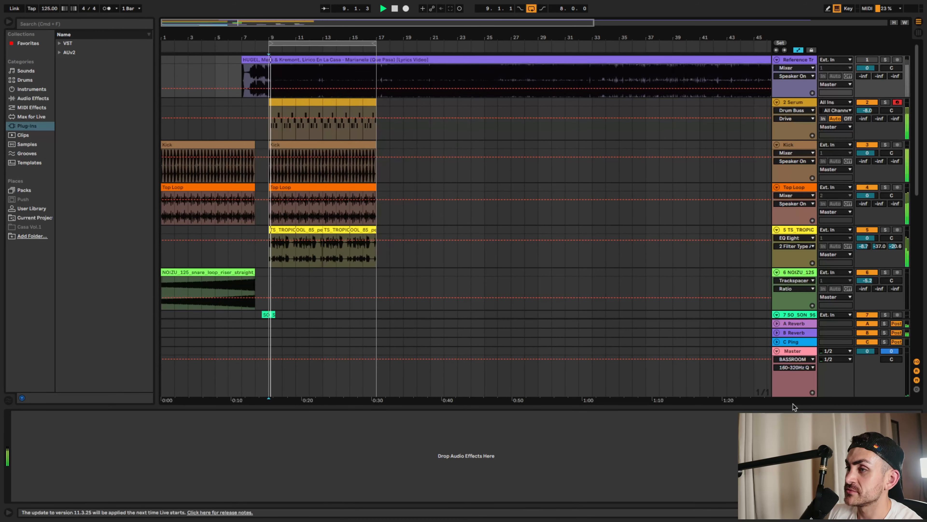
{"action": "left_click", "coordinate": [799, 351]}
{"action": "left_click_drag", "start_coordinate": [267, 222], "coordinate": [288, 193]}
{"action": "left_click_drag", "start_coordinate": [241, 273], "coordinate": [225, 303]}
{"action": "left_click", "coordinate": [229, 322]}
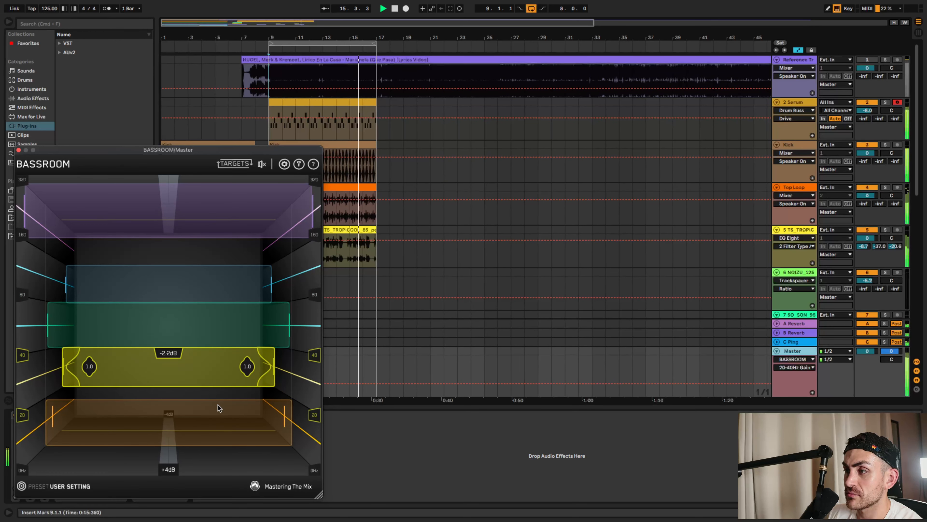
{"action": "left_click", "coordinate": [220, 423]}
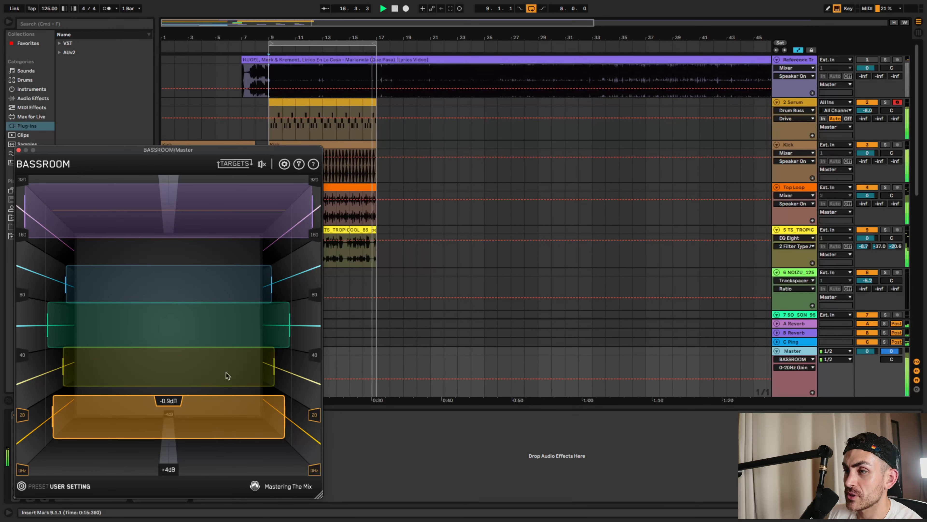
{"action": "left_click", "coordinate": [221, 210]}
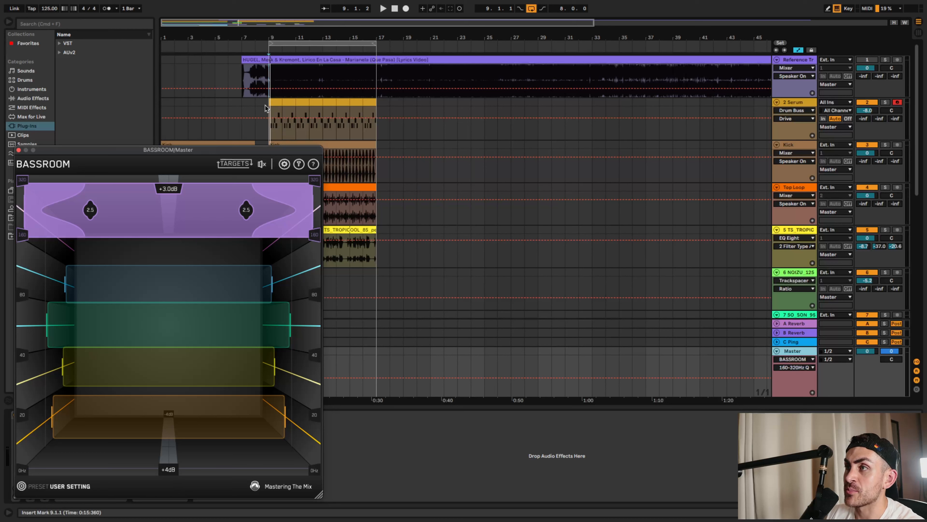
Step: Replay the mix from bar 9 and check the BASSROOM bands between 20 and 320 Hz individually against their targets
{"action": "key", "text": "space"}
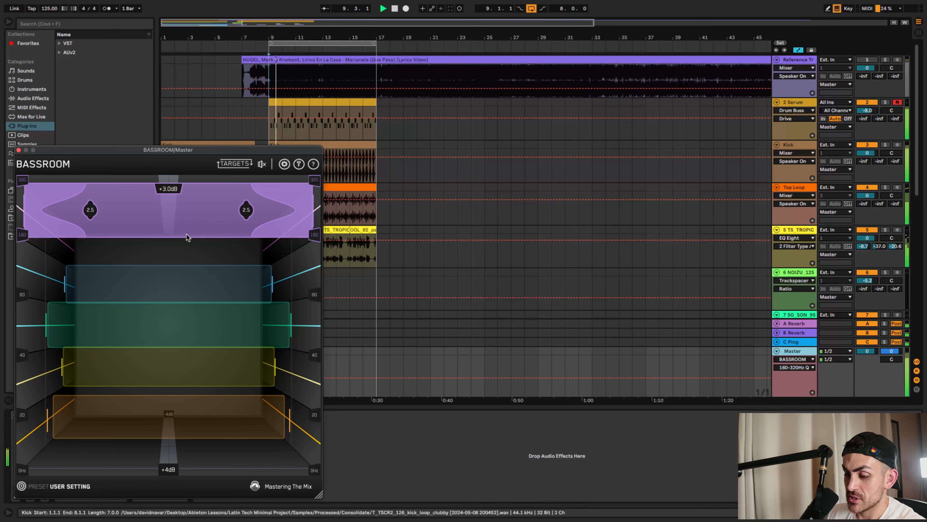
{"action": "left_click", "coordinate": [211, 211]}
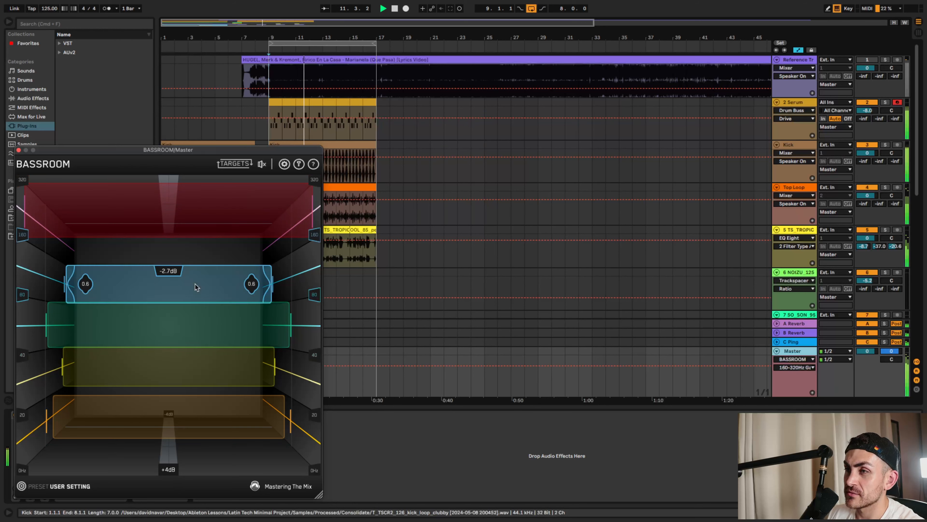
{"action": "left_click", "coordinate": [197, 287]}
{"action": "left_click", "coordinate": [219, 212]}
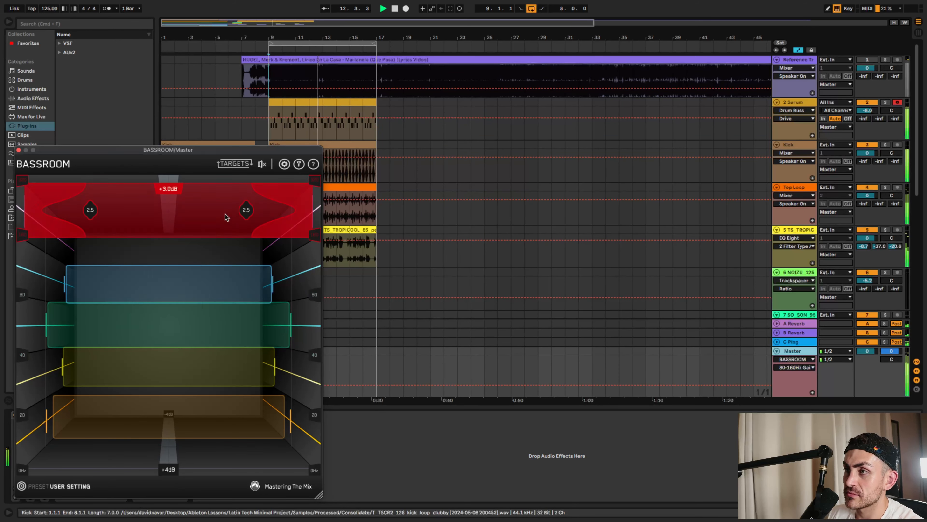
{"action": "left_click", "coordinate": [196, 339]}
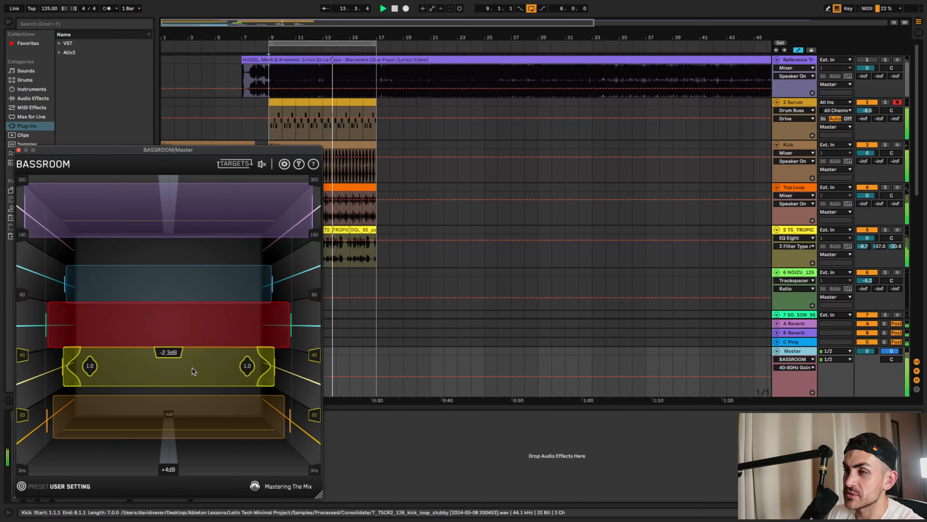
{"action": "left_click", "coordinate": [199, 357]}
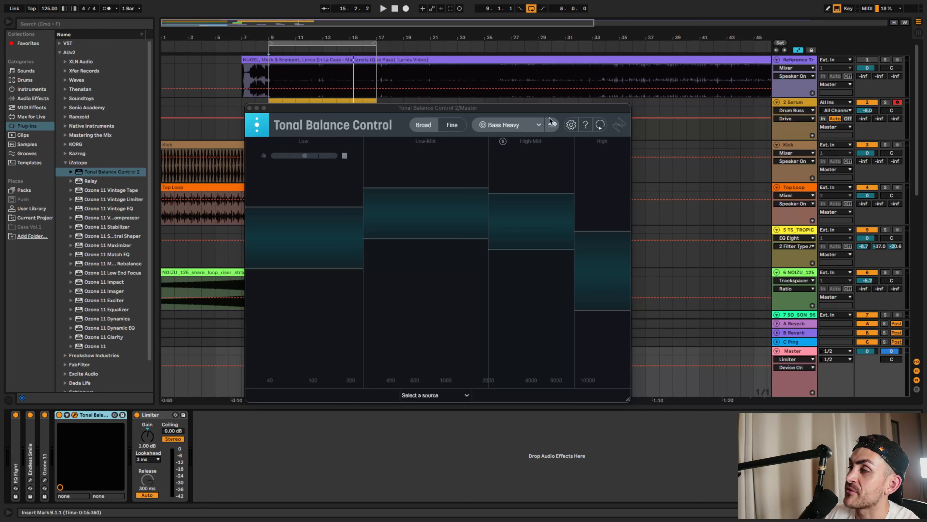
Step: Set Tonal Balance Control's target to EDM, try the Fine curve, and play the mix in Broad view
{"action": "left_click", "coordinate": [517, 127]}
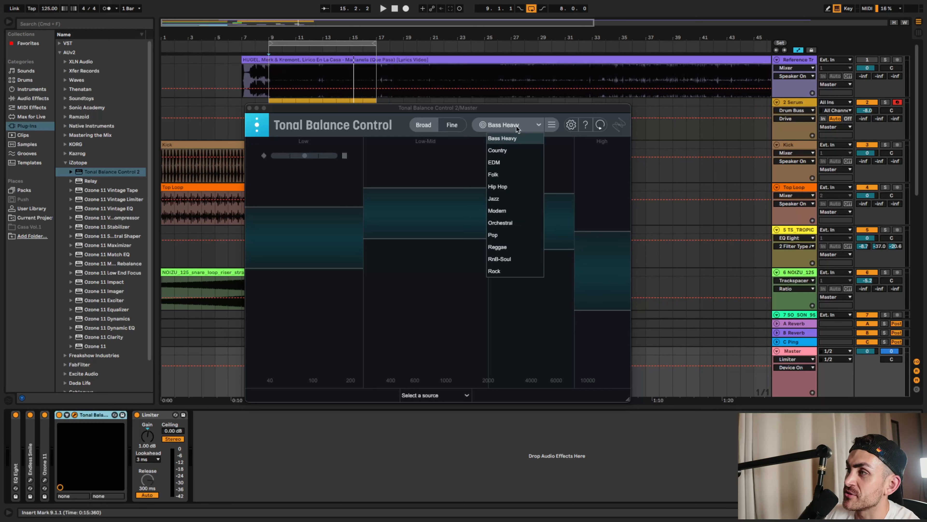
{"action": "left_click", "coordinate": [506, 167]}
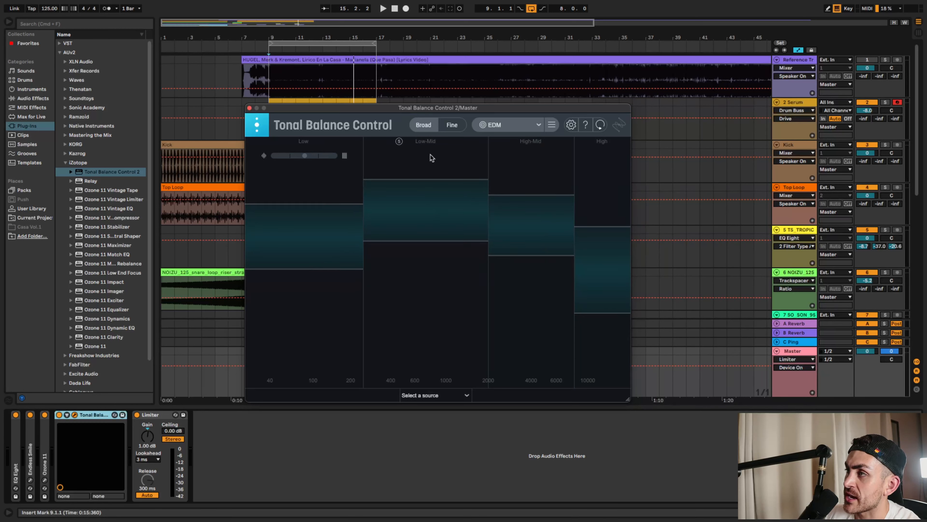
{"action": "left_click", "coordinate": [456, 125]}
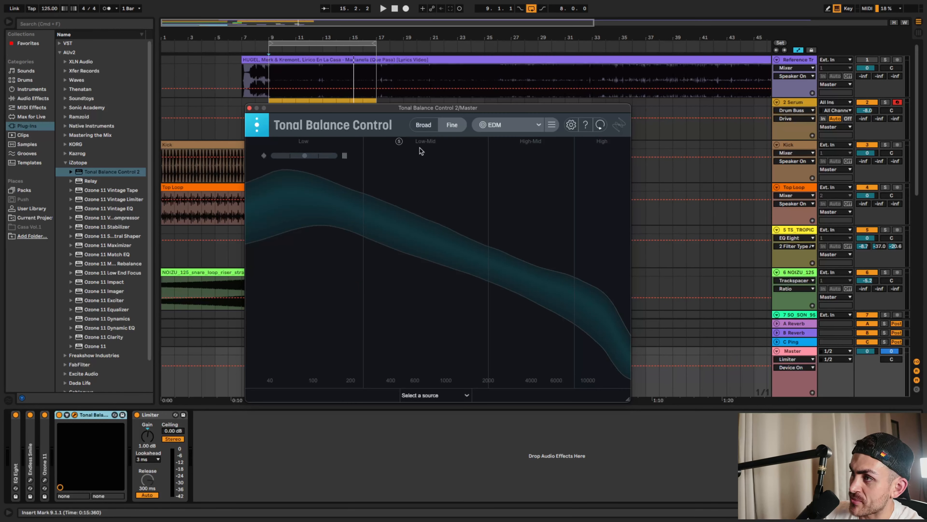
{"action": "left_click", "coordinate": [421, 125]}
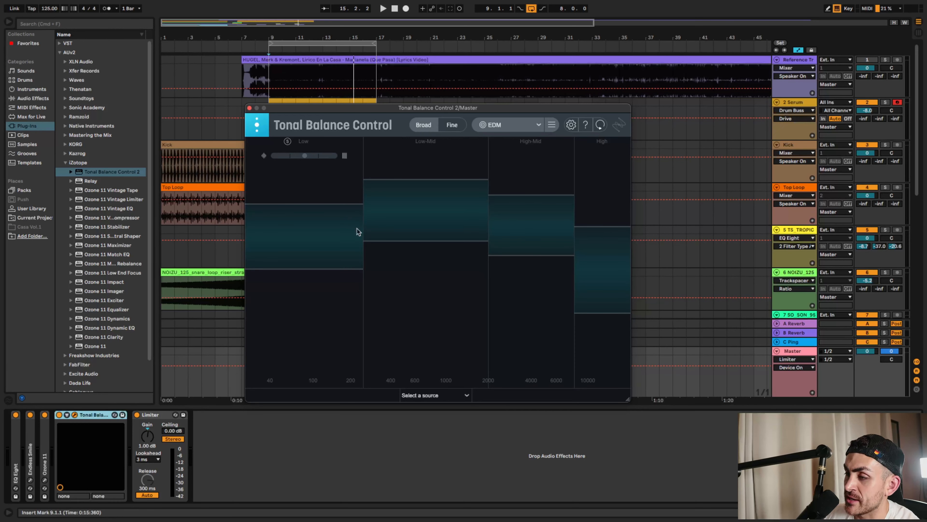
{"action": "key", "text": "space"}
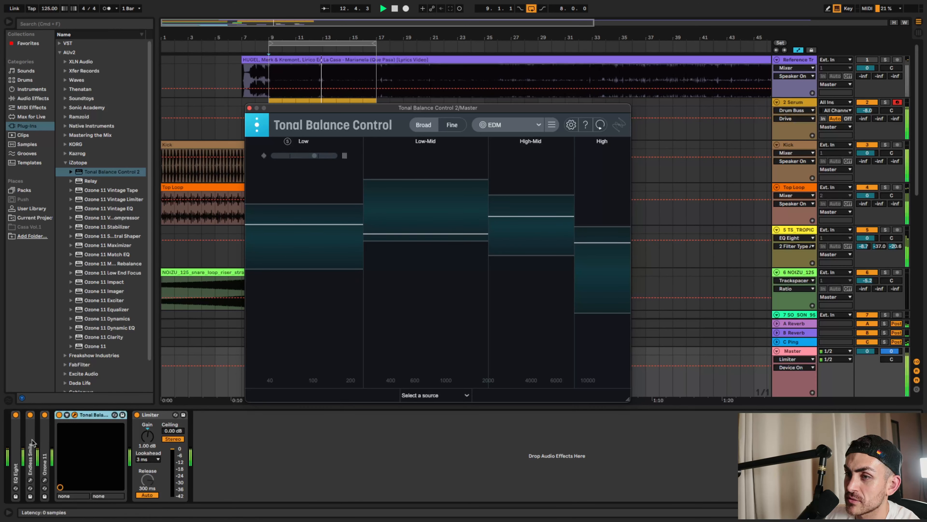
Step: Boost band 3 of the Master's EQ Eight by 13.3 dB at 69.6 Hz and check the effect in Tonal Balance Control during playback
{"action": "double_click", "coordinate": [16, 443]}
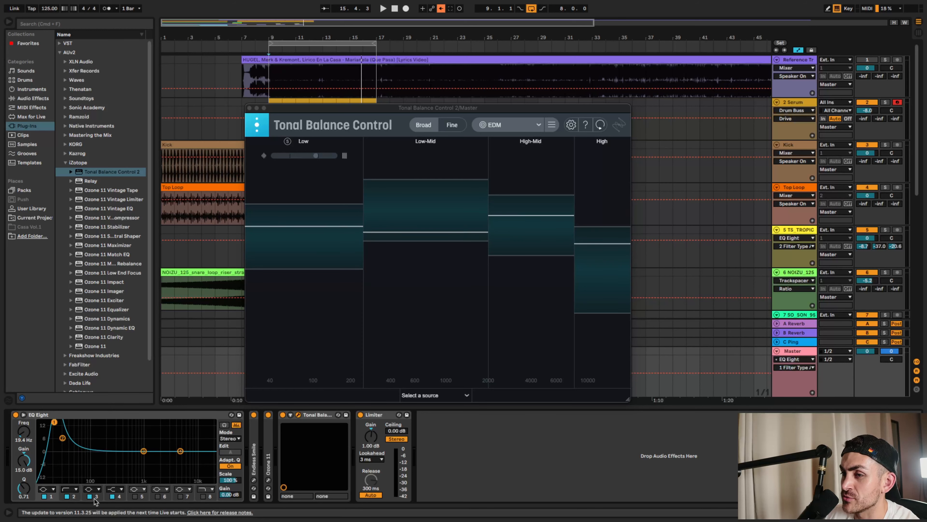
{"action": "left_click_drag", "start_coordinate": [143, 451], "coordinate": [83, 425]}
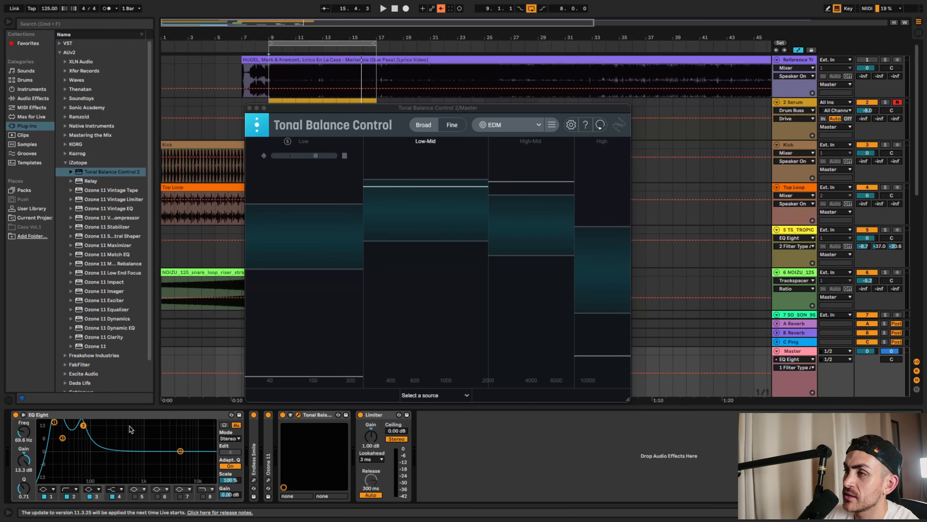
{"action": "key", "text": "space"}
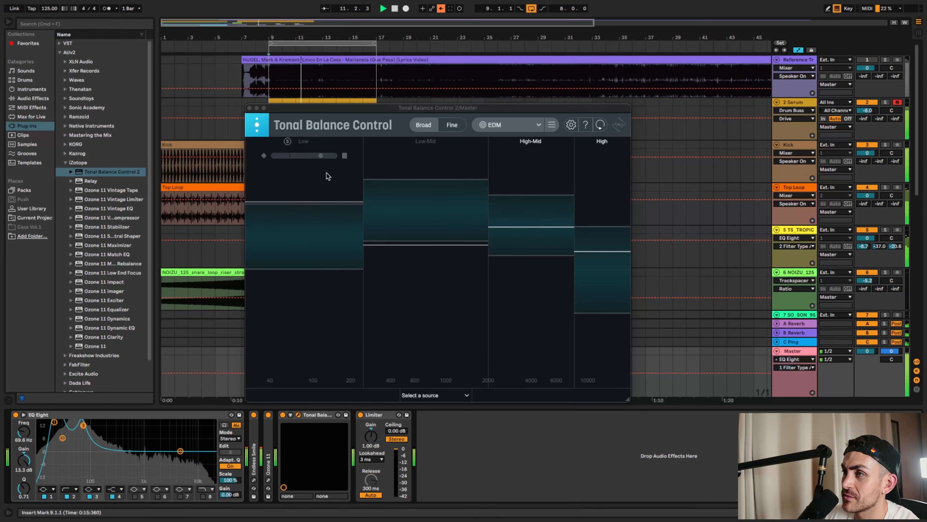
{"action": "key", "text": "space"}
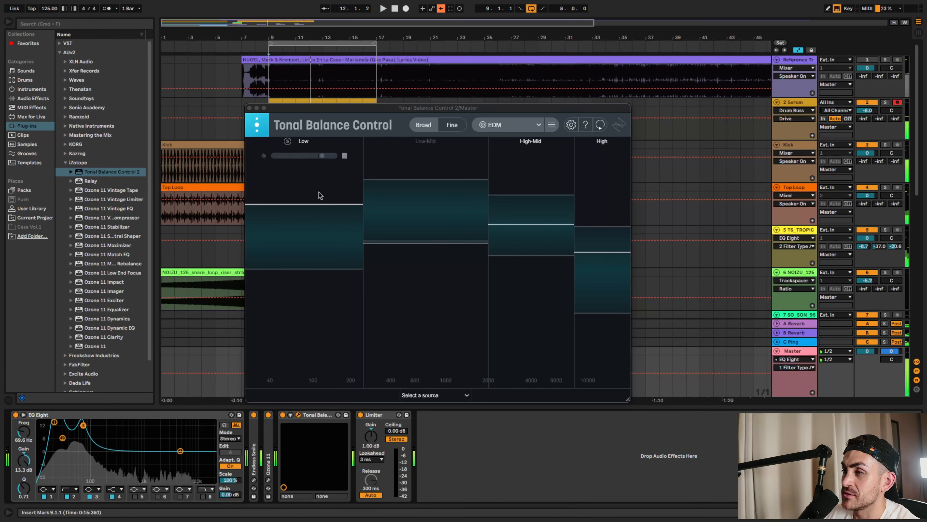